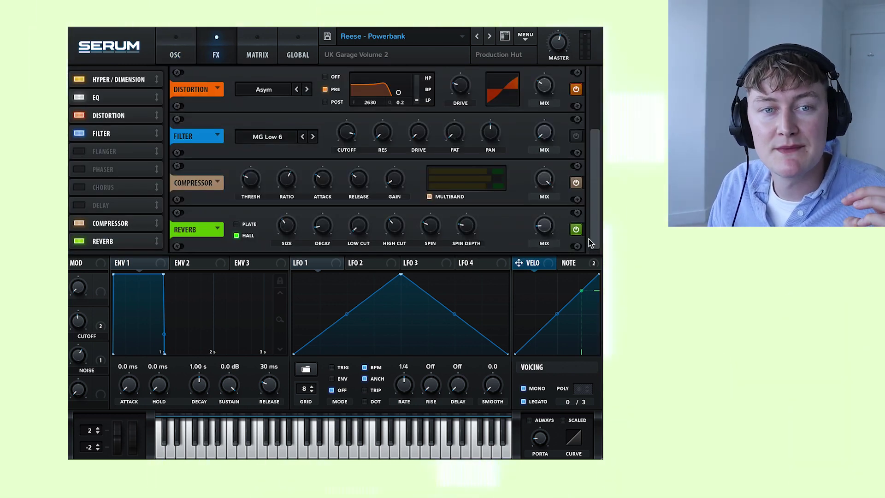
Toggle the Serum Compressor's MULTIBAND option off to compare, then back on
{"action": "left_click", "coordinate": [429, 197]}
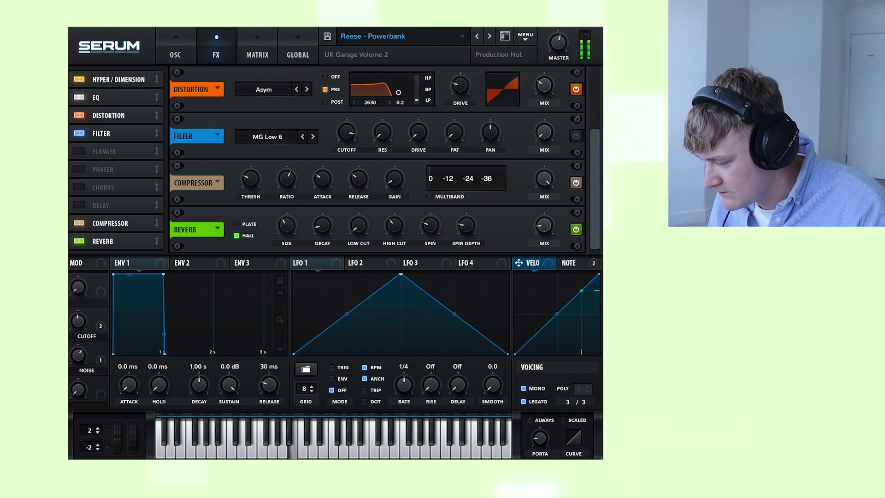
{"action": "left_click", "coordinate": [429, 196]}
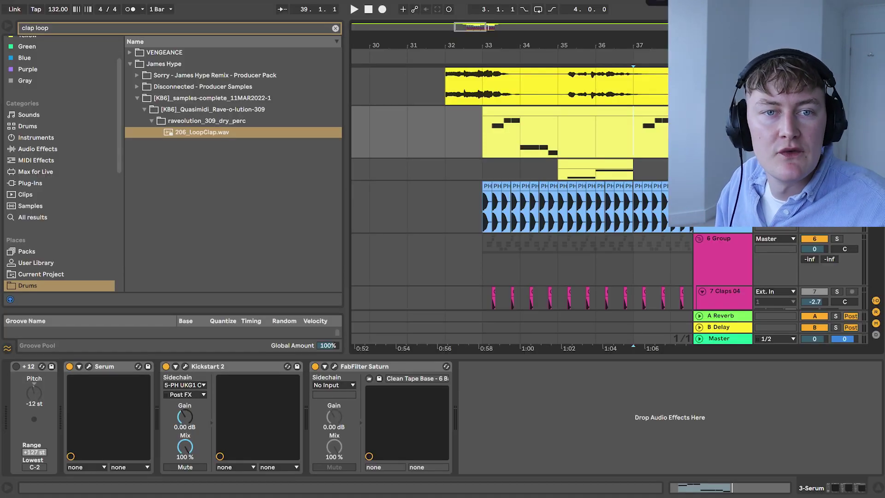
{"action": "left_click", "coordinate": [722, 165]}
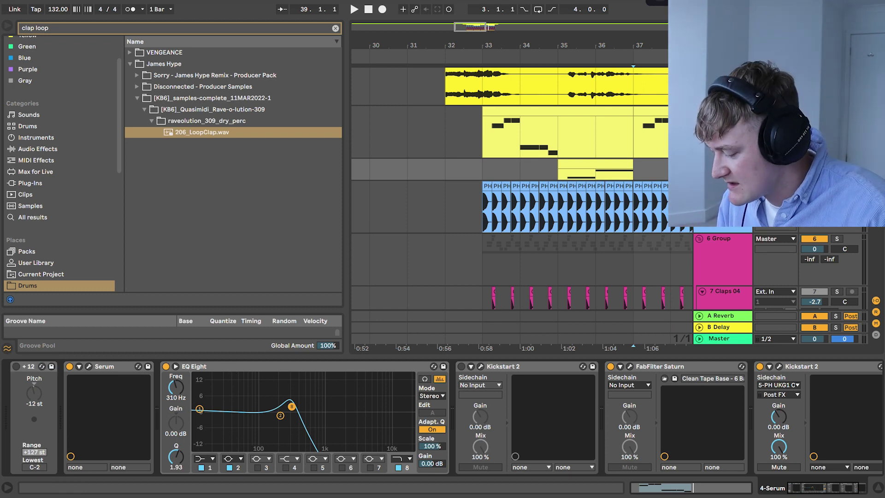
{"action": "left_click", "coordinate": [722, 111]}
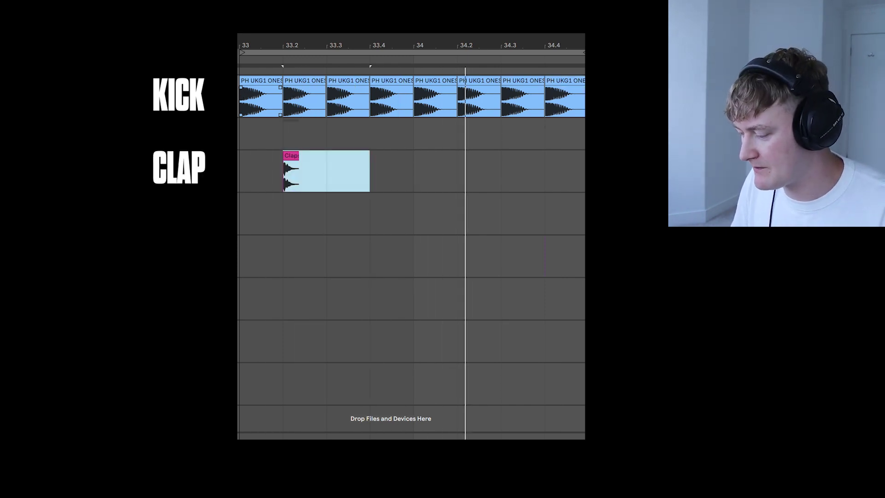
Duplicate the Clap and Clap 2 hits onto beats two and four across bars 33–34
{"action": "key", "text": "ctrl+d"}
{"action": "key", "text": "ctrl+d"}
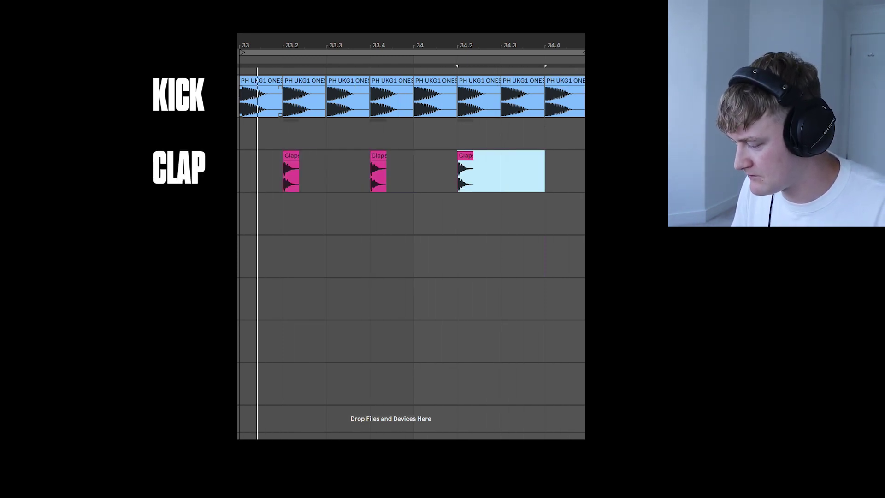
{"action": "key", "text": "ctrl+d"}
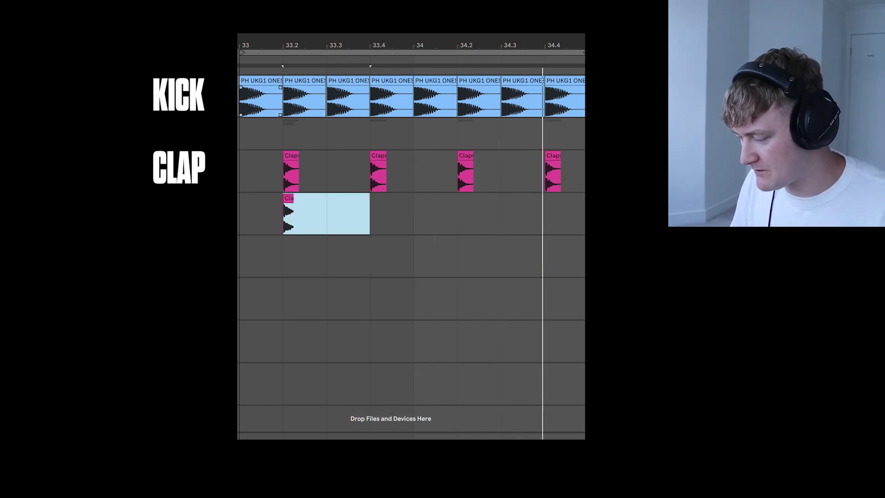
{"action": "key", "text": "ctrl+d"}
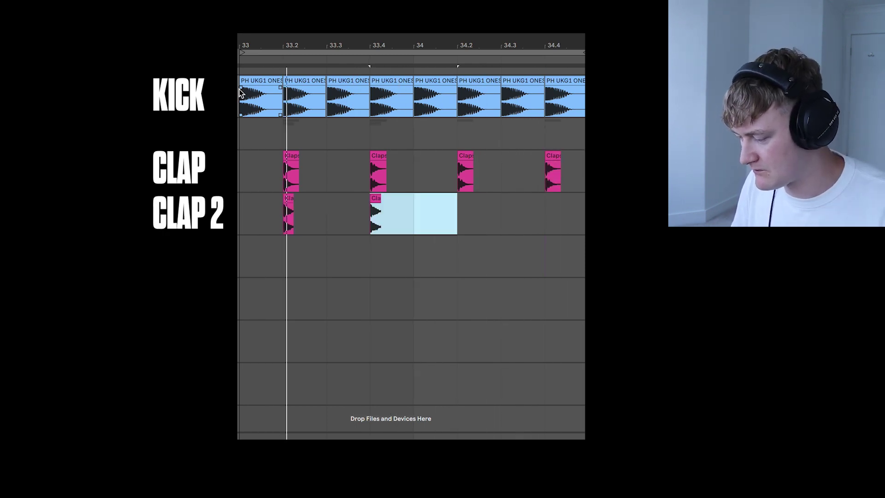
{"action": "key", "text": "ctrl+d"}
{"action": "key", "text": "ctrl+d"}
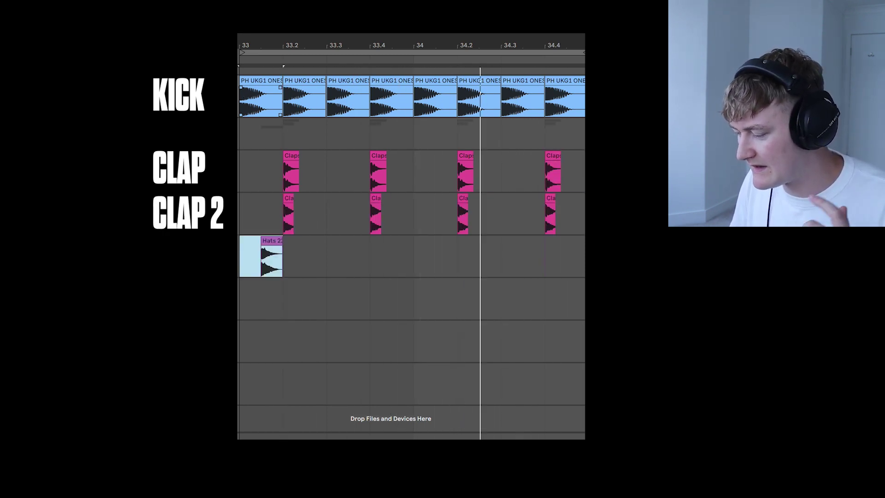
Fill bars 33–34 with off-beat hats on Hat and Hat 2, plus skip hats on Hat 3
{"action": "key", "text": "ctrl+d"}
{"action": "key", "text": "ctrl+d"}
{"action": "key", "text": "ctrl+d"}
{"action": "key", "text": "ctrl+d"}
{"action": "key", "text": "ctrl+d"}
{"action": "key", "text": "ctrl+d"}
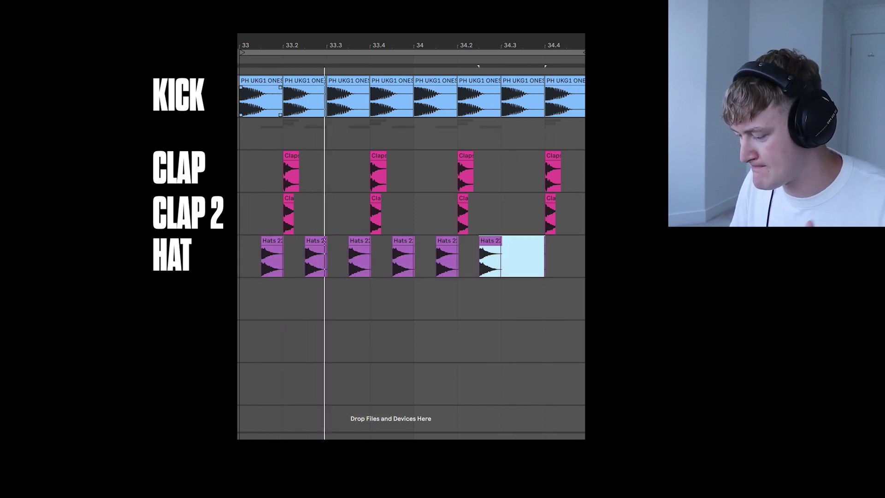
{"action": "key", "text": "ctrl+d"}
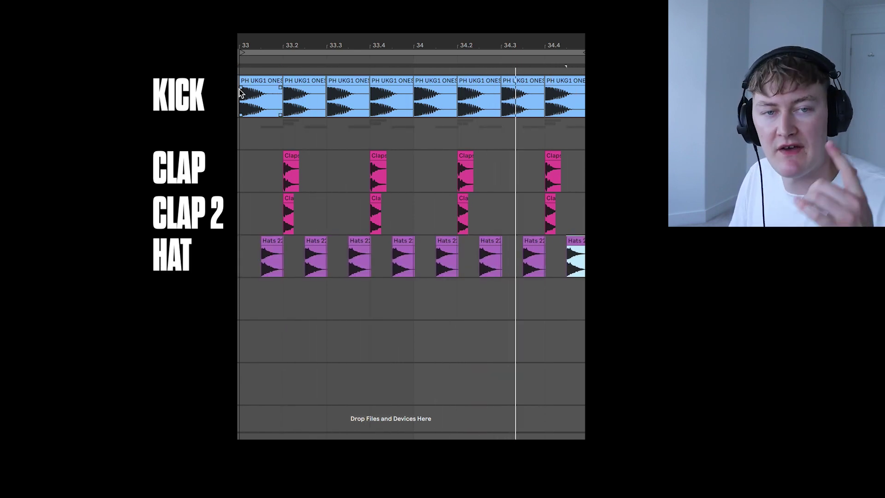
{"action": "key", "text": "ctrl+v"}
{"action": "key", "text": "ctrl+d"}
{"action": "key", "text": "ctrl+d"}
{"action": "key", "text": "ctrl+d"}
{"action": "key", "text": "ctrl+d"}
{"action": "key", "text": "ctrl+d"}
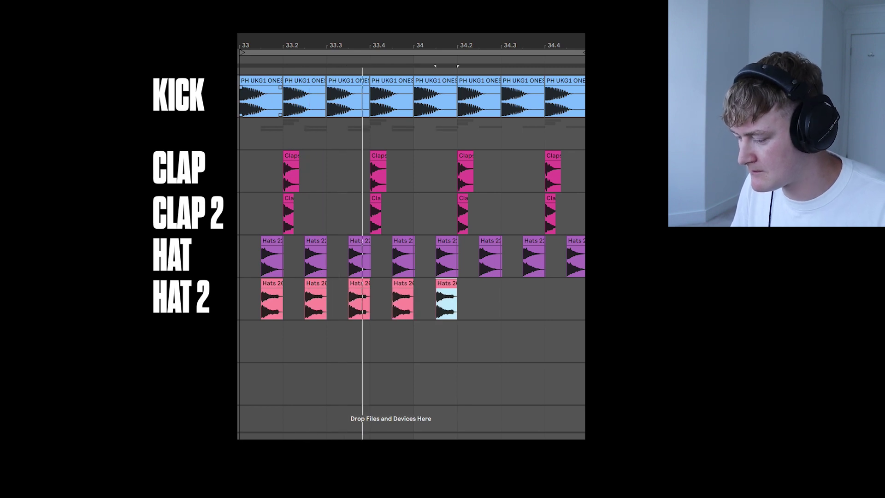
{"action": "key", "text": "ctrl+d"}
{"action": "key", "text": "ctrl+d"}
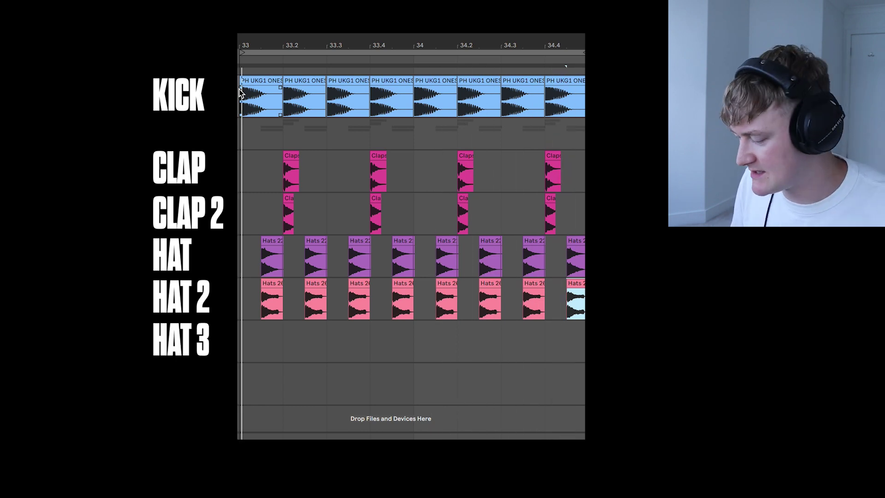
{"action": "key", "text": "ctrl+shift+z"}
{"action": "key", "text": "ctrl+shift+z"}
{"action": "key", "text": "ctrl+shift+z"}
{"action": "key", "text": "ctrl+shift+z"}
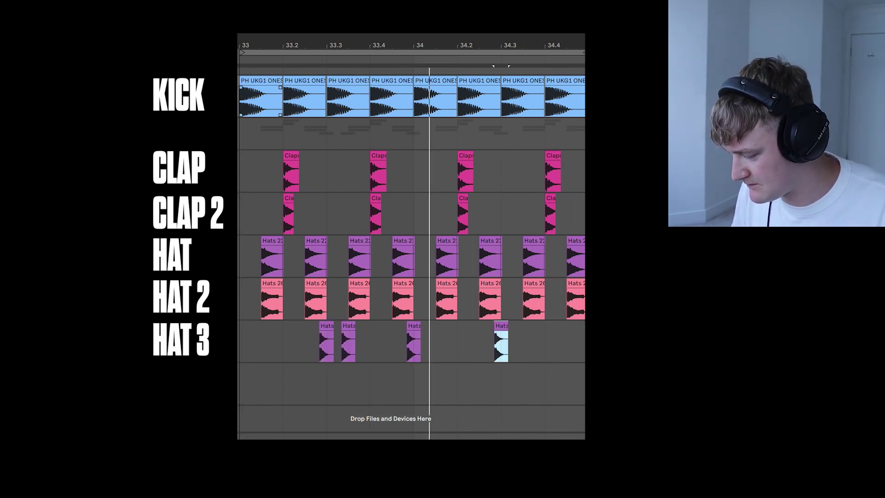
{"action": "key", "text": "ctrl+shift+z"}
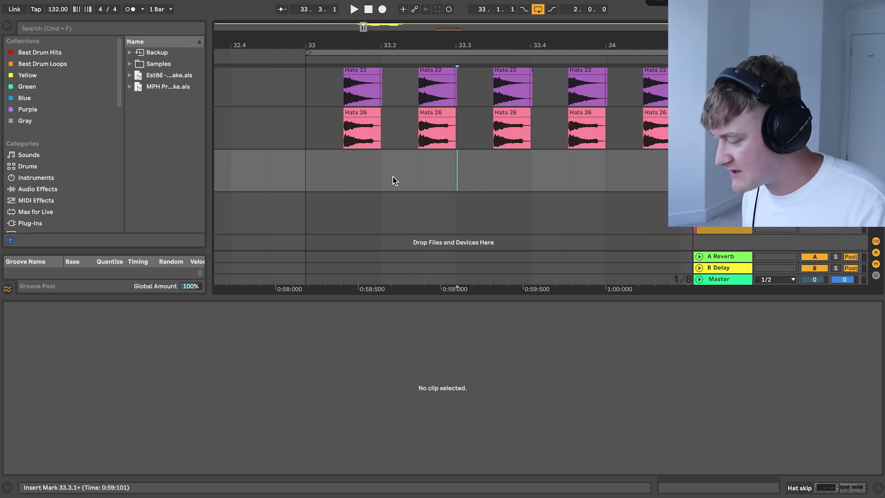
Enable the triplet grid and copy a Hats 22 hit onto the Hat skip track
{"action": "right_click", "coordinate": [440, 172]}
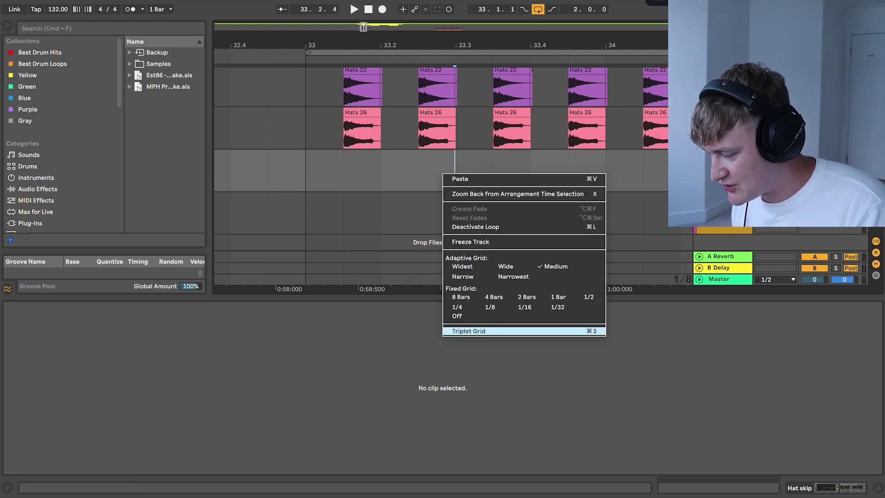
{"action": "left_click", "coordinate": [461, 331]}
{"action": "key", "text": "plus"}
{"action": "scroll", "coordinate": [450, 181], "scroll_direction": "up", "scroll_amount": 3}
{"action": "left_click_drag", "start_coordinate": [456, 92], "coordinate": [476, 194]}
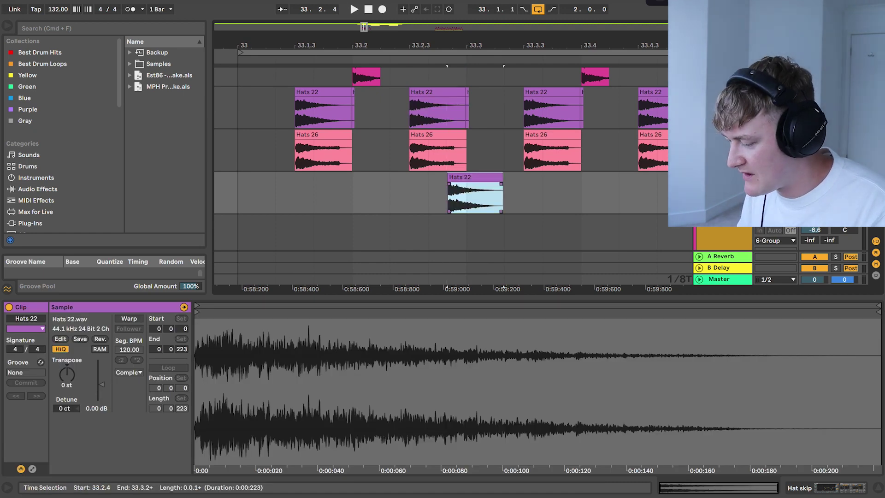
{"action": "key", "text": "plus"}
{"action": "key", "text": "plus"}
Check the Hats 22 hit's triplet placement by toggling the triplet grid, then open its clip settings
{"action": "right_click", "coordinate": [417, 199]}
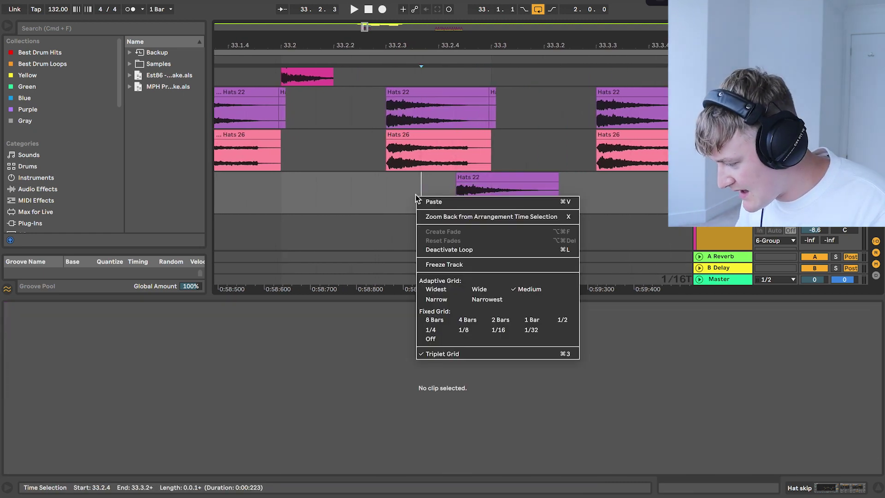
{"action": "left_click", "coordinate": [442, 354]}
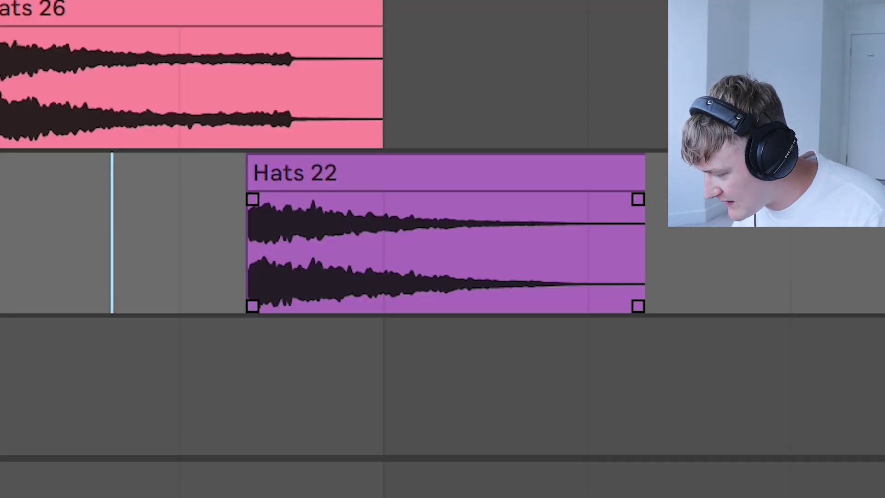
{"action": "key", "text": "plus"}
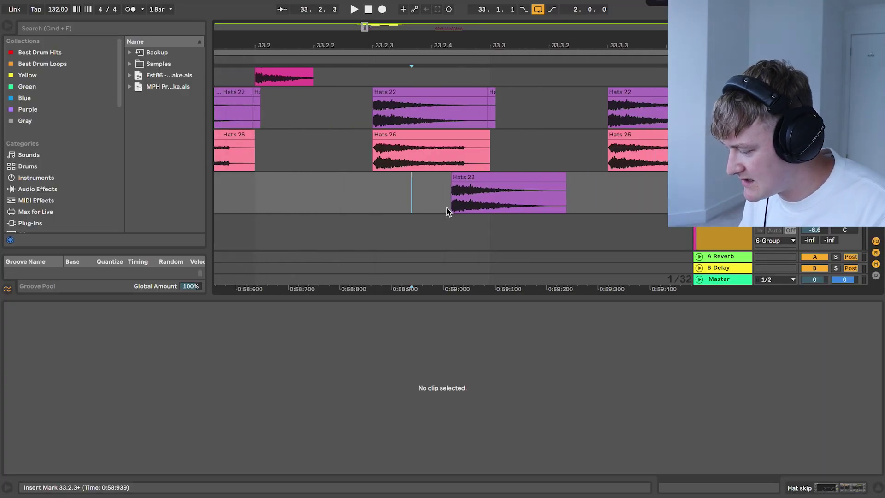
{"action": "right_click", "coordinate": [402, 198]}
{"action": "left_click", "coordinate": [442, 353]}
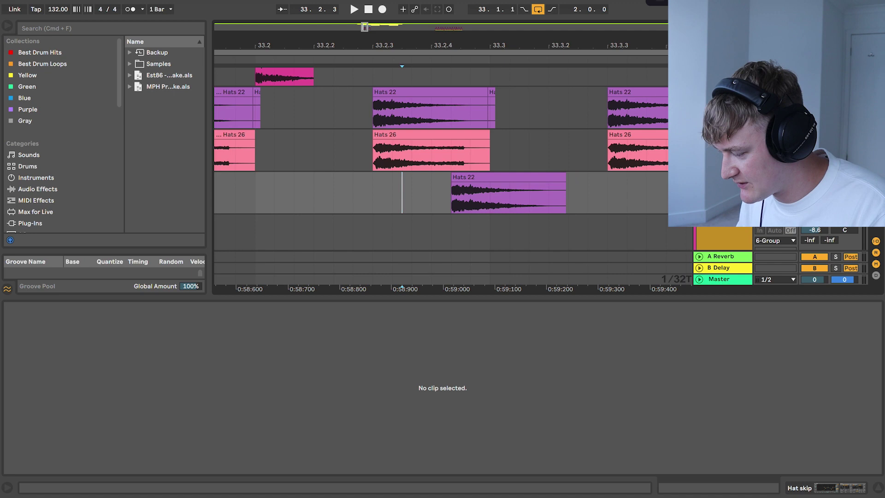
{"action": "key", "text": "minus"}
{"action": "left_click", "coordinate": [466, 177]}
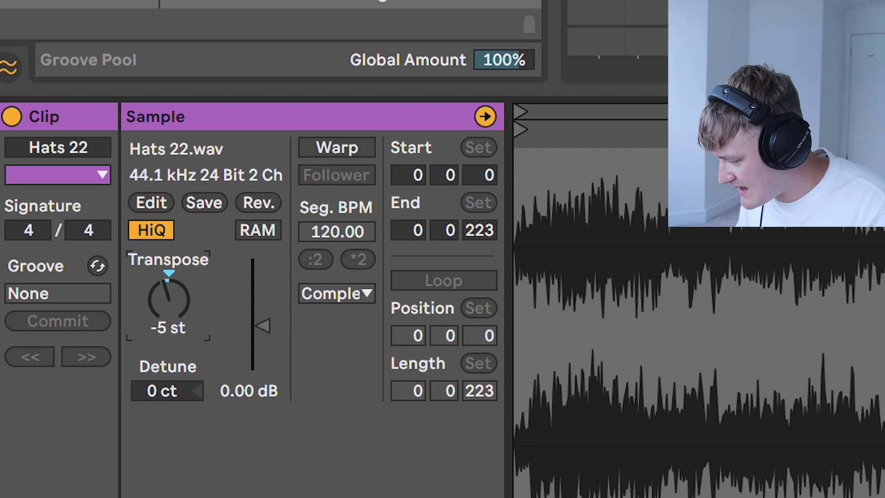
Warp the skip hat shorter, copy it to 33.3.2, and delete the stray clip in bar 34
{"action": "left_click", "coordinate": [337, 147]}
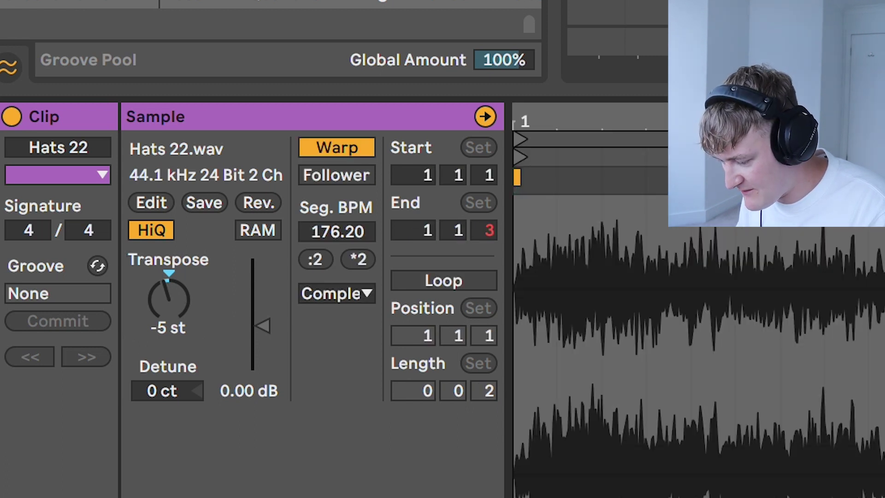
{"action": "left_click_drag", "start_coordinate": [849, 330], "coordinate": [439, 329]}
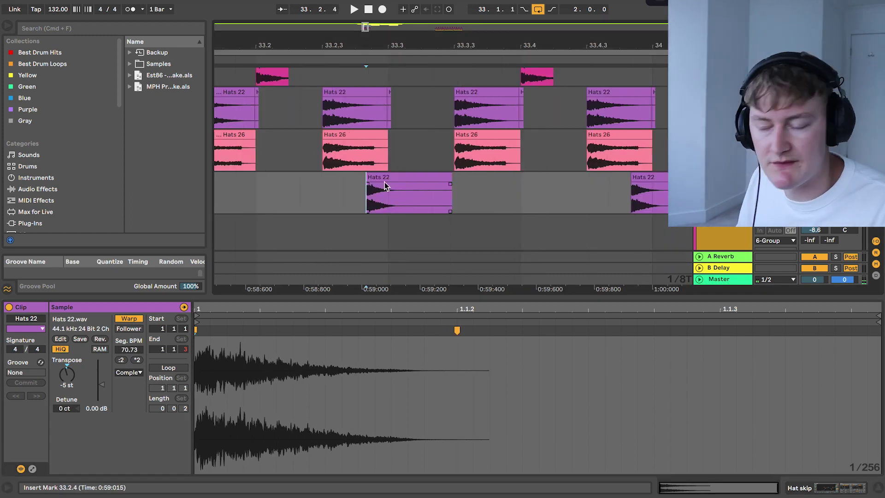
{"action": "left_click_drag", "start_coordinate": [384, 177], "coordinate": [451, 178]}
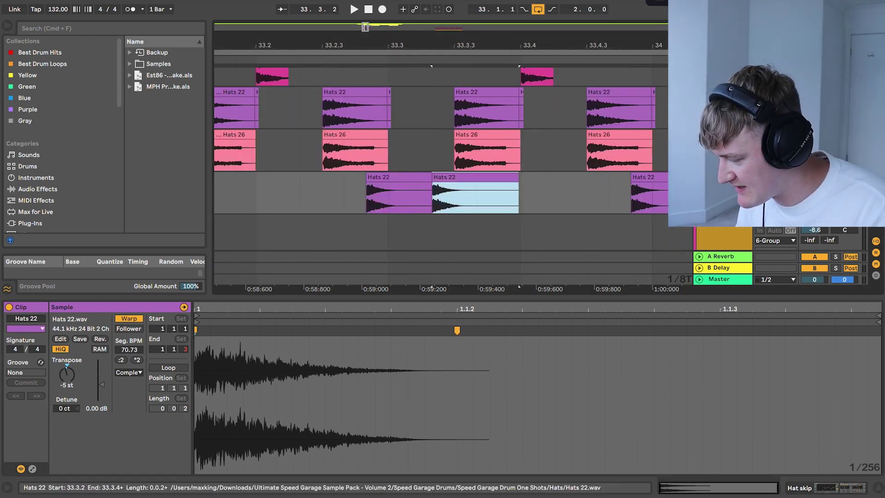
{"action": "key", "text": "minus"}
{"action": "key", "text": "minus"}
{"action": "key", "text": "minus"}
{"action": "left_click", "coordinate": [530, 177]}
{"action": "key", "text": "Delete"}
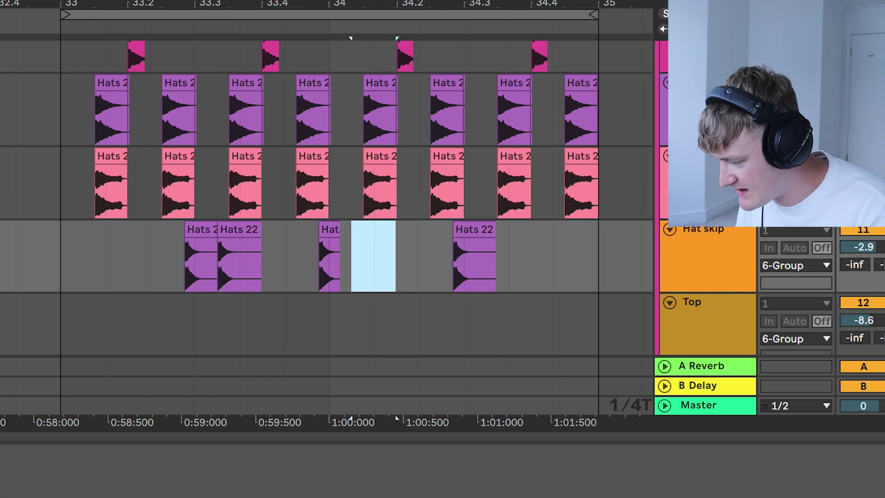
Play from bar 33, then duplicate the bar-33 Hat skip pattern into bar 34
{"action": "left_click", "coordinate": [349, 193]}
{"action": "key", "text": "space"}
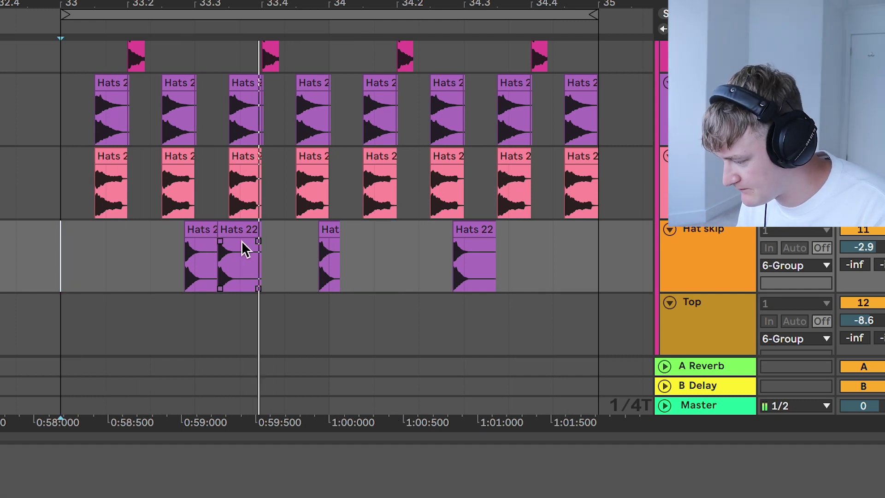
{"action": "left_click_drag", "start_coordinate": [329, 258], "coordinate": [60, 258]}
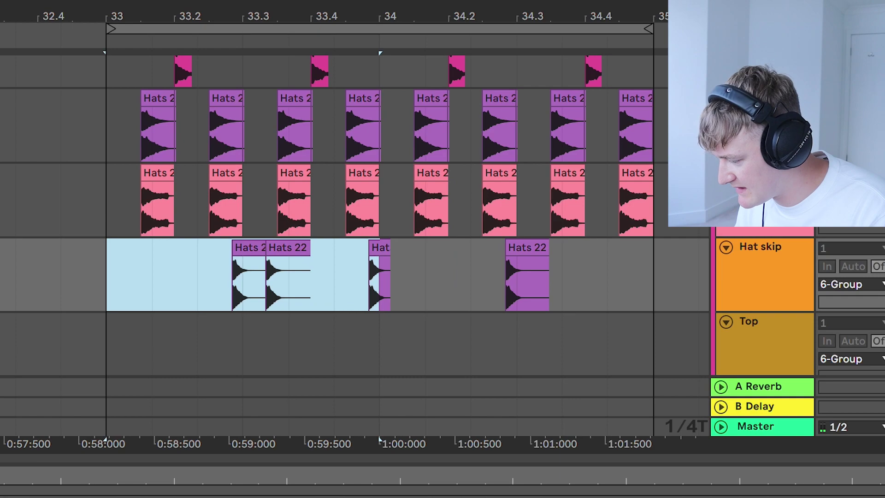
{"action": "key", "text": "super+d"}
{"action": "left_click", "coordinate": [106, 286]}
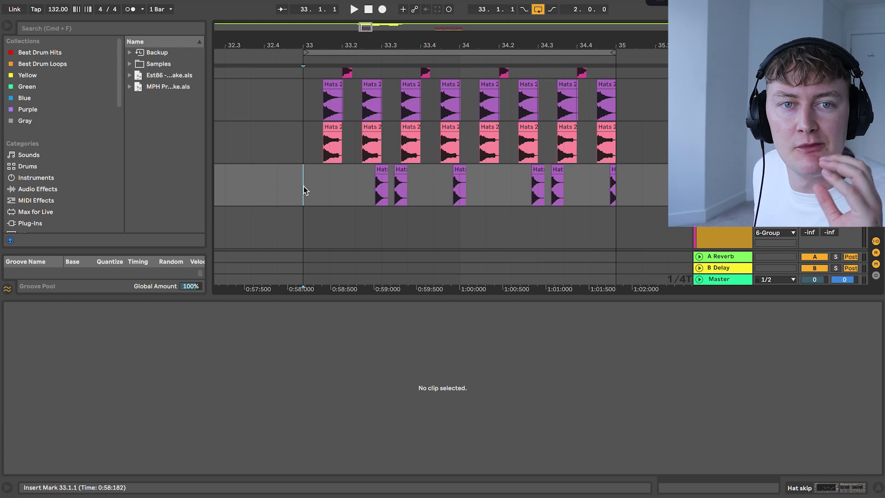
Paste the Top hi-hat loop at bar 33 and play the beat to audition it
{"action": "key", "text": "super+z"}
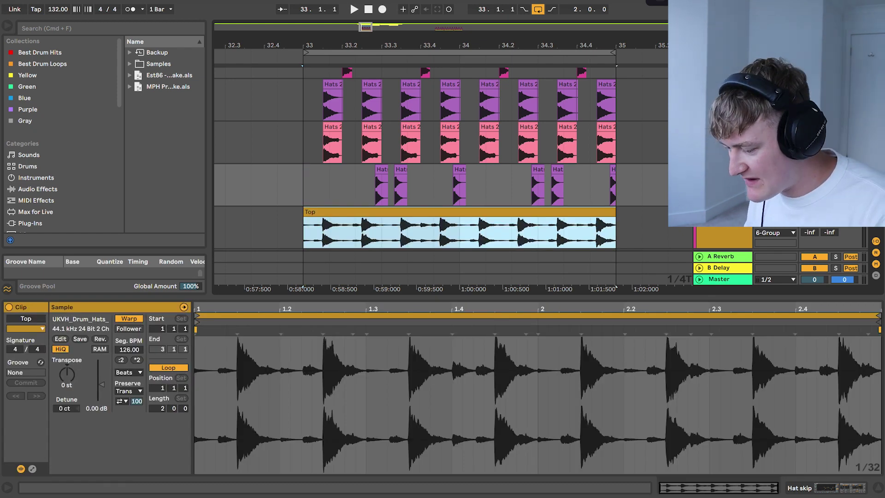
{"action": "key", "text": "space"}
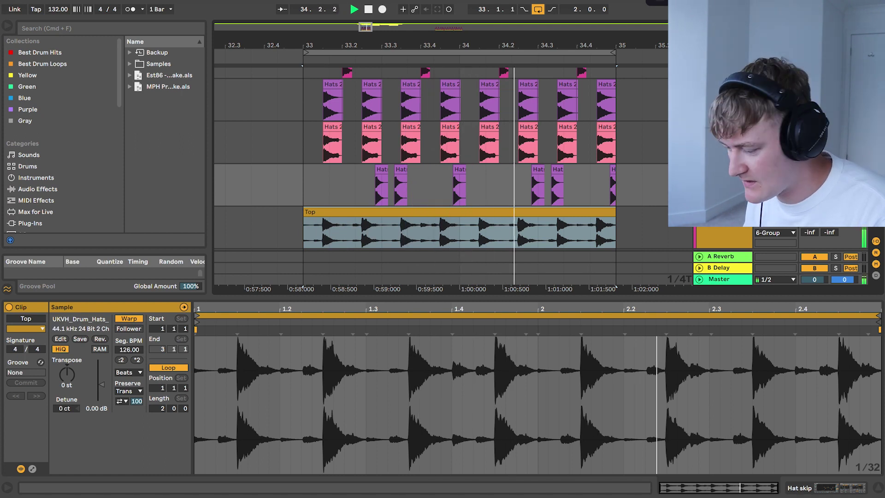
{"action": "key", "text": "space"}
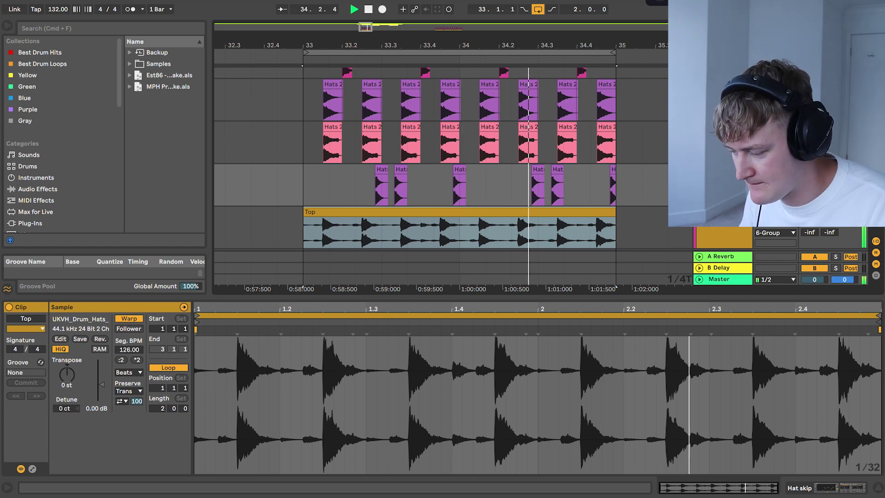
{"action": "key", "text": "space"}
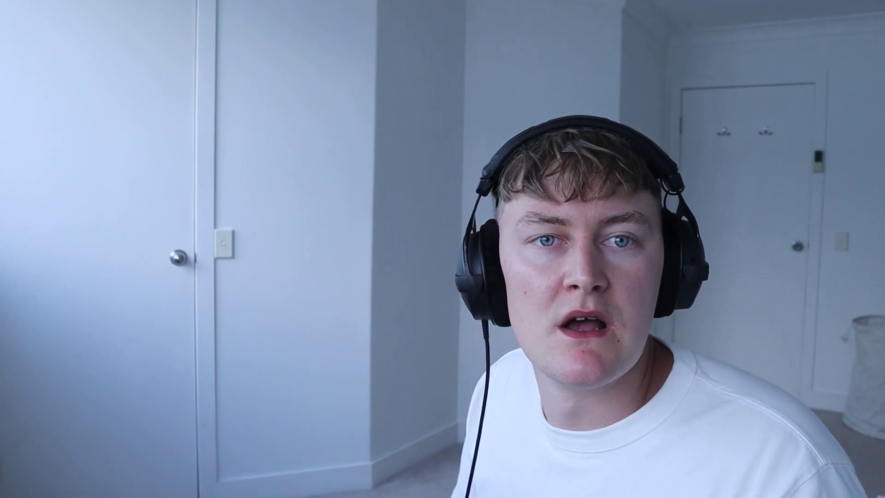